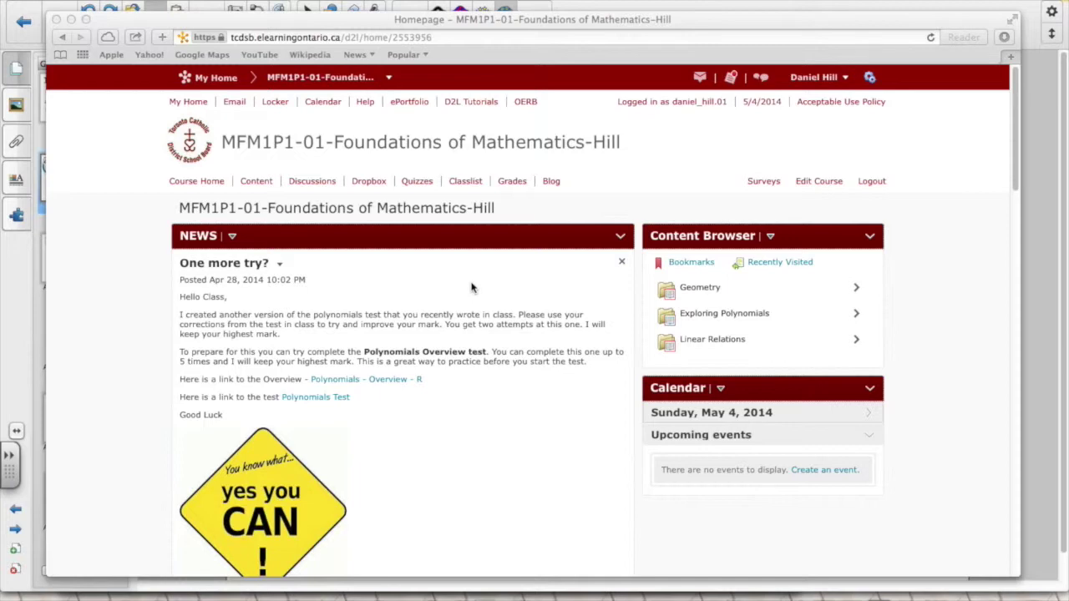
Look over the course homepage news, then open the Question Library from the course's quizzes area
click(1015, 146)
scroll(1016, 171, down, 3)
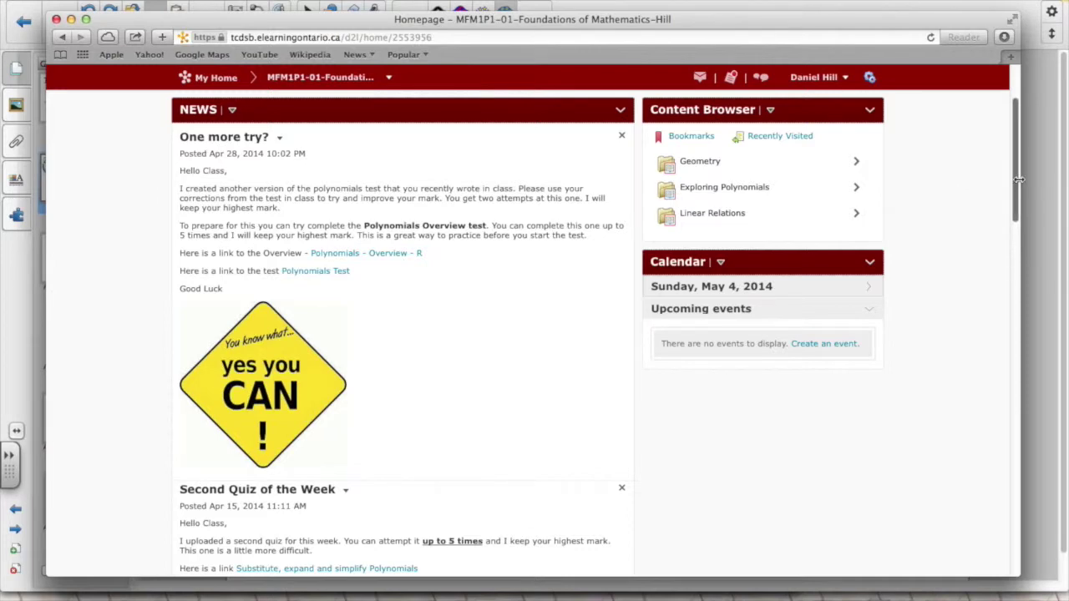
scroll(1017, 180, up, 2)
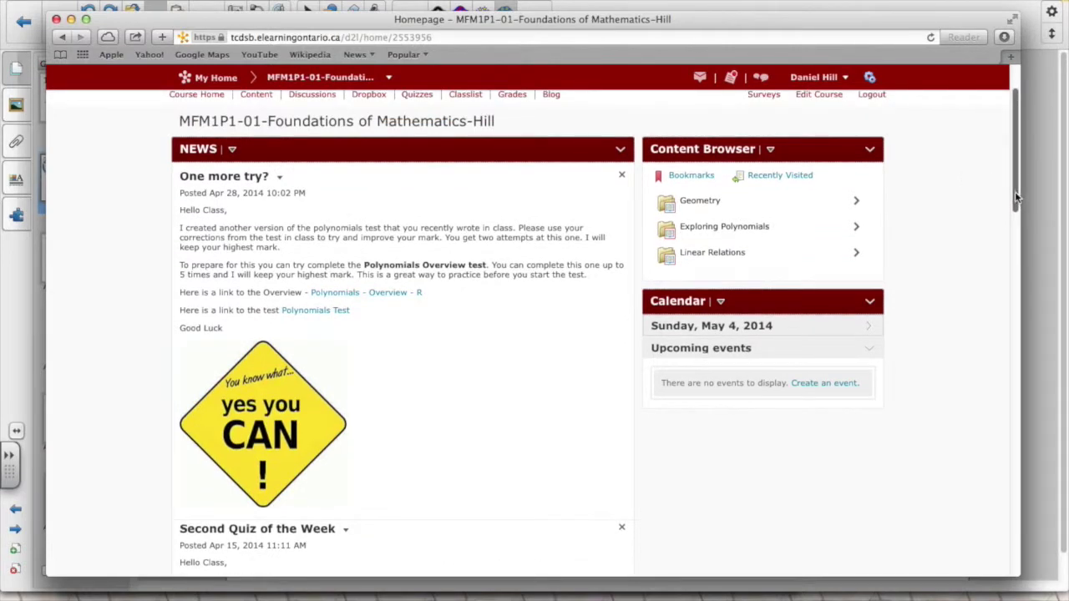
scroll(1015, 191, up, 3)
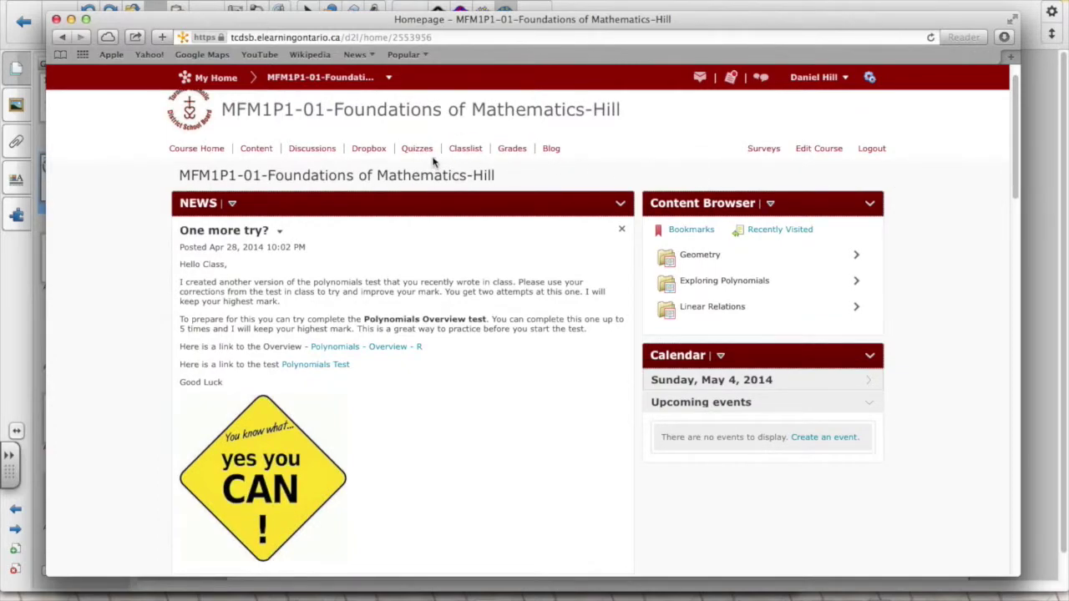
click(419, 150)
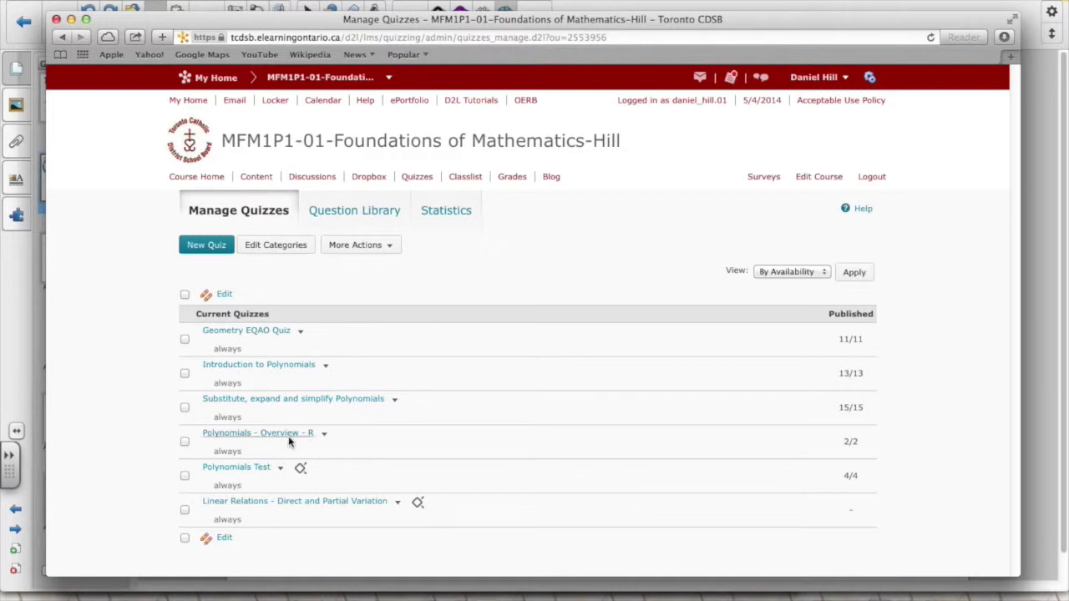
click(339, 215)
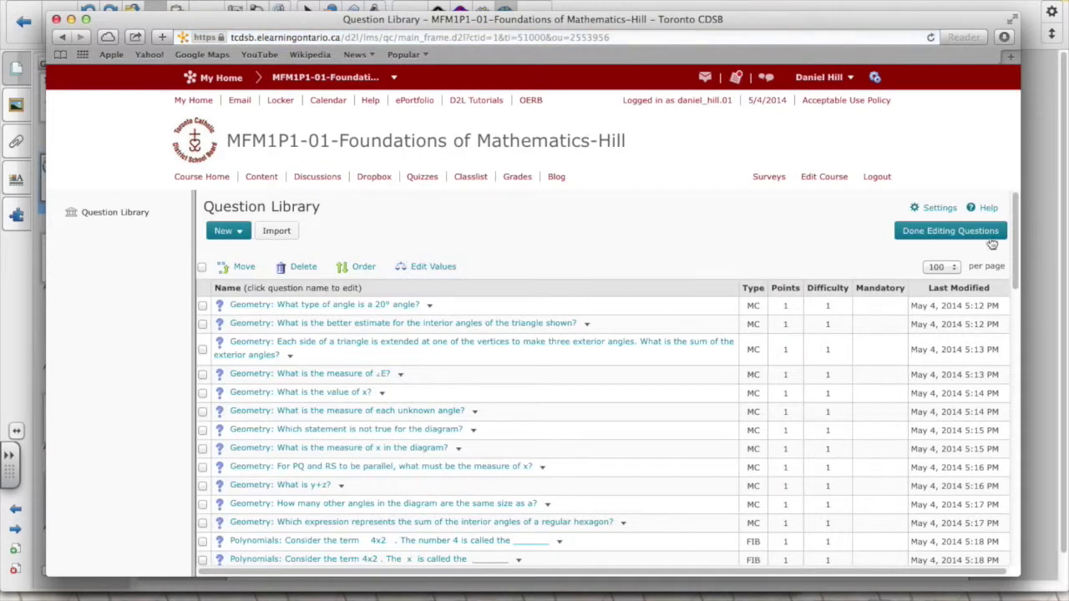
Open the multiple choice question "Geometry: What type of angle is a 20° angle?" and review its settings
drag(1020, 215, 999, 207)
click(339, 307)
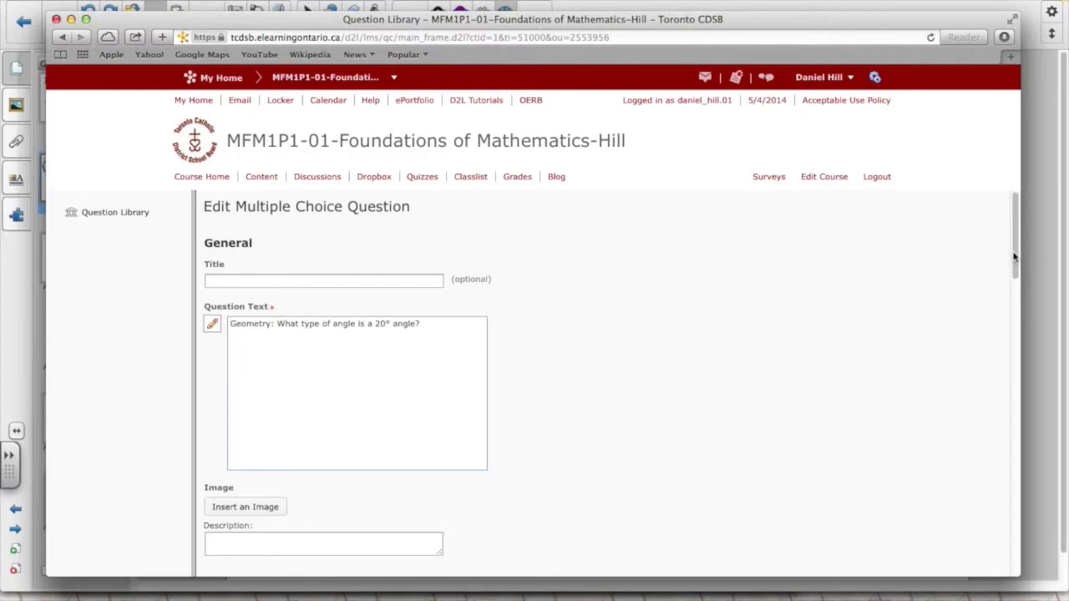
drag(1015, 257, 978, 334)
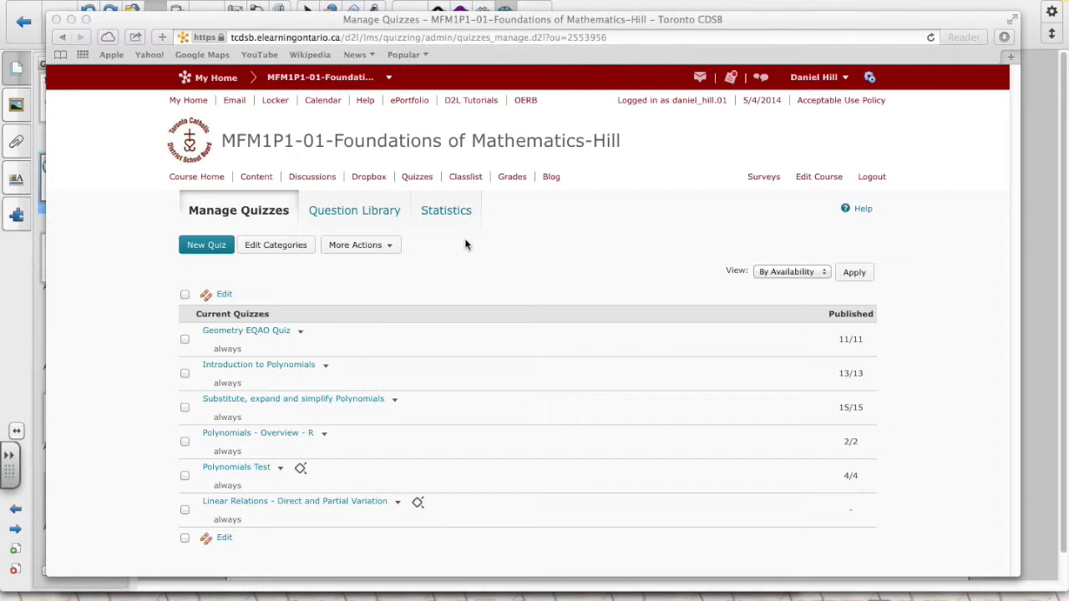
Open the arithmetic question "Polynomial Substitution with One variable and Decimal Coefficients" from the Question Library for editing
click(373, 213)
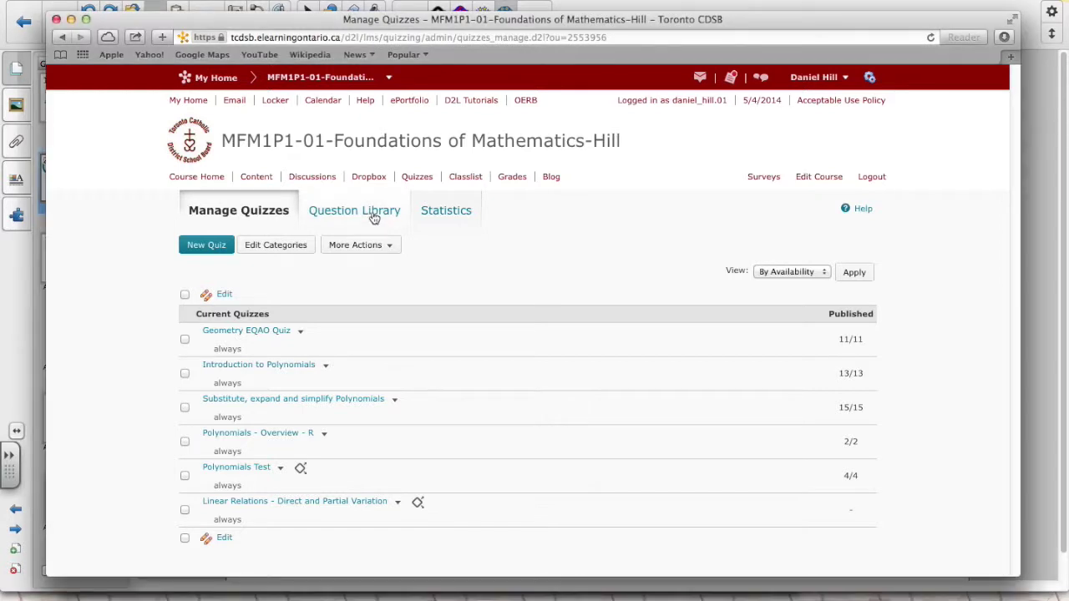
click(371, 214)
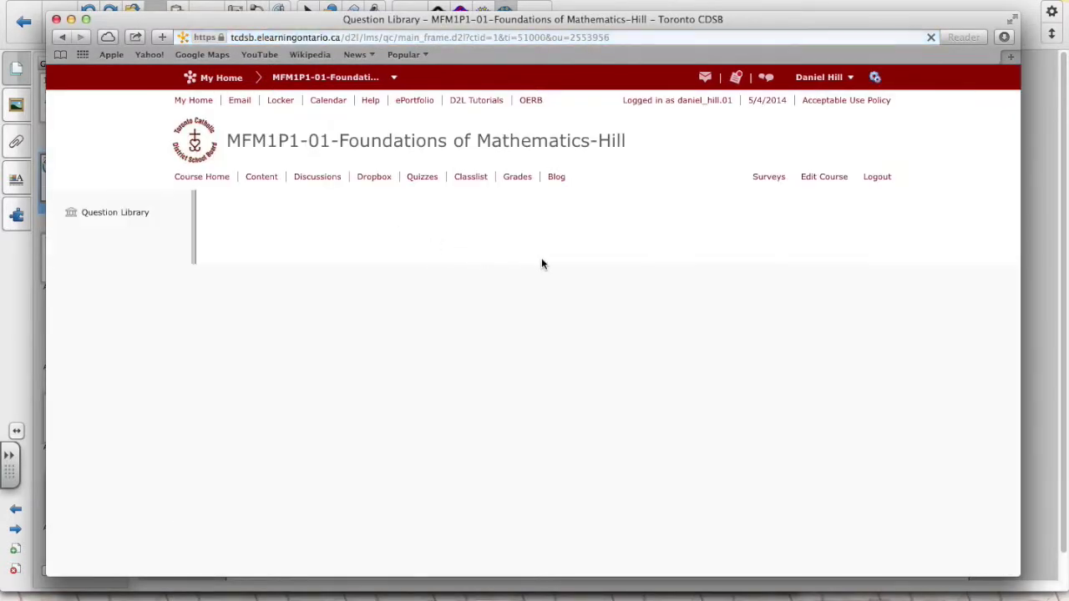
drag(1016, 232, 1004, 326)
scroll(1002, 320, down, 3)
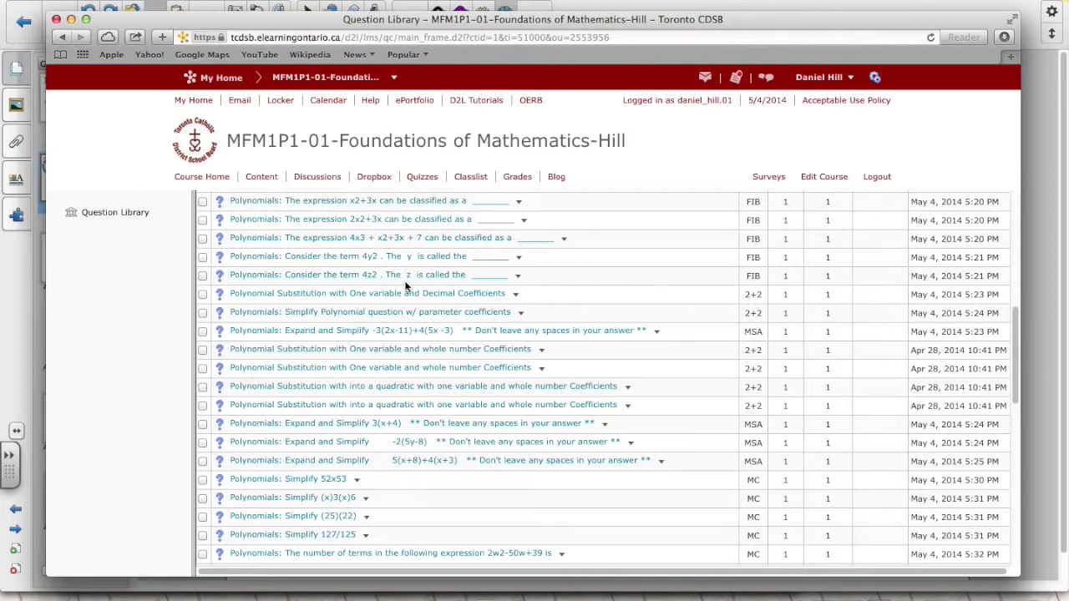
click(391, 295)
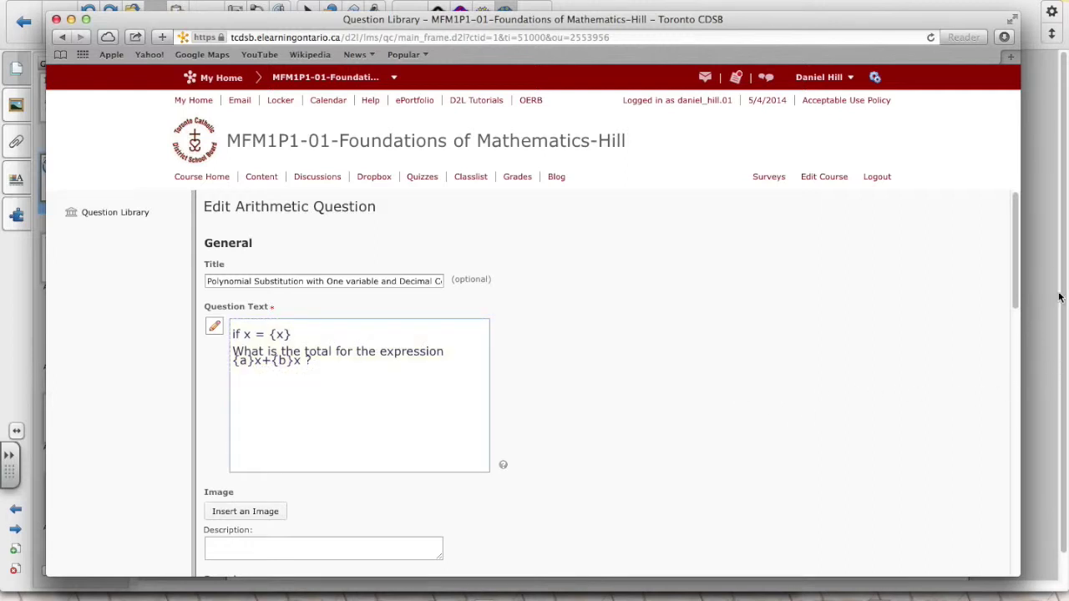
Test the question's formula {a}*{x} + {b}*{x} with generated variable values and return to the question editor
drag(1017, 291, 1003, 344)
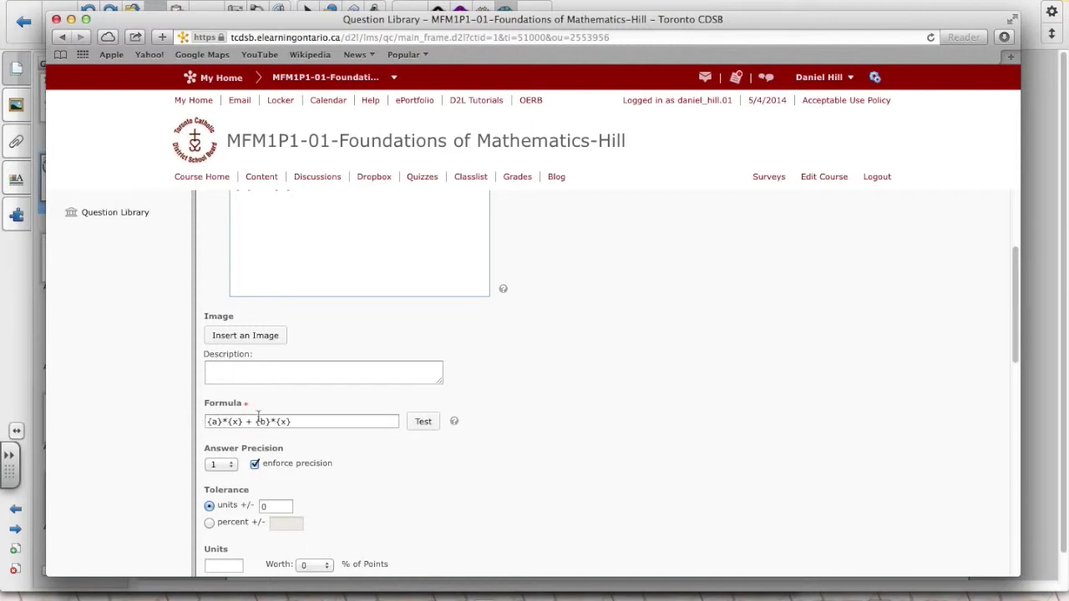
click(423, 424)
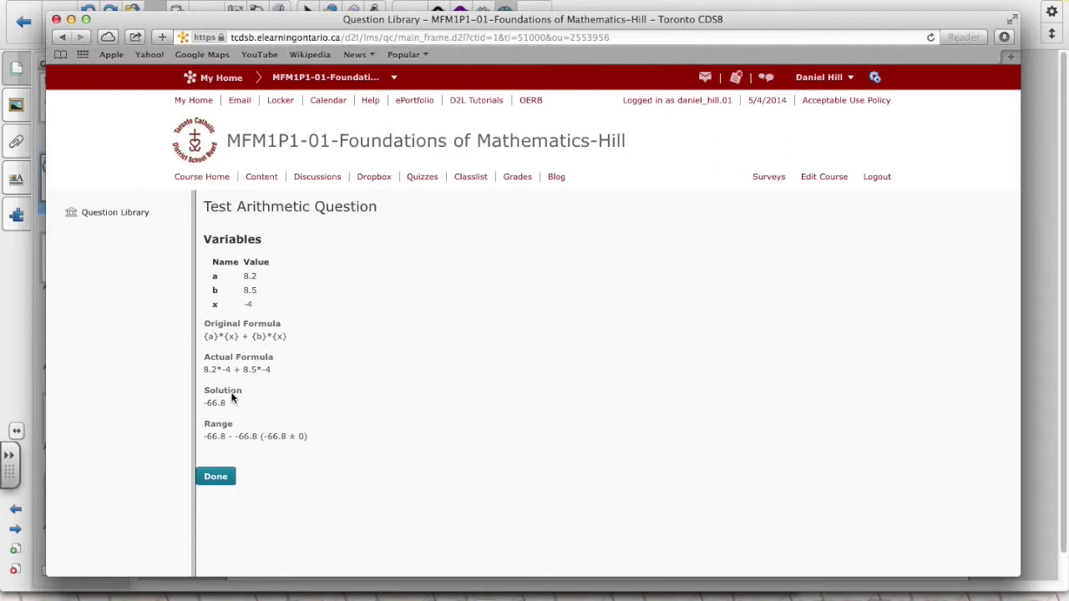
click(222, 479)
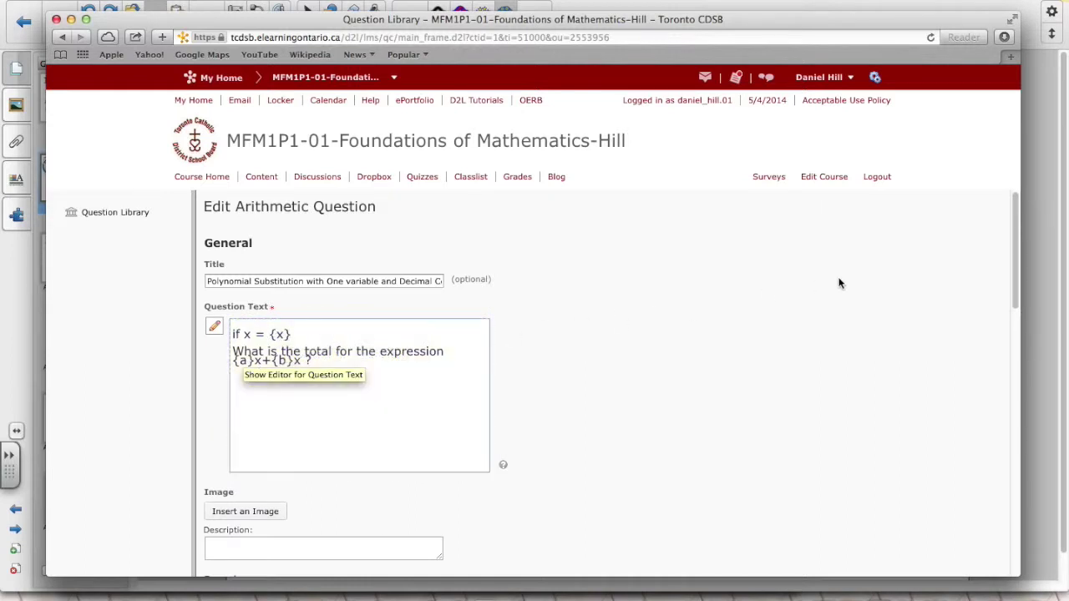
Review the ranges, decimal places and steps of variables a, b and x, and compare them with the question text
drag(1014, 253, 934, 406)
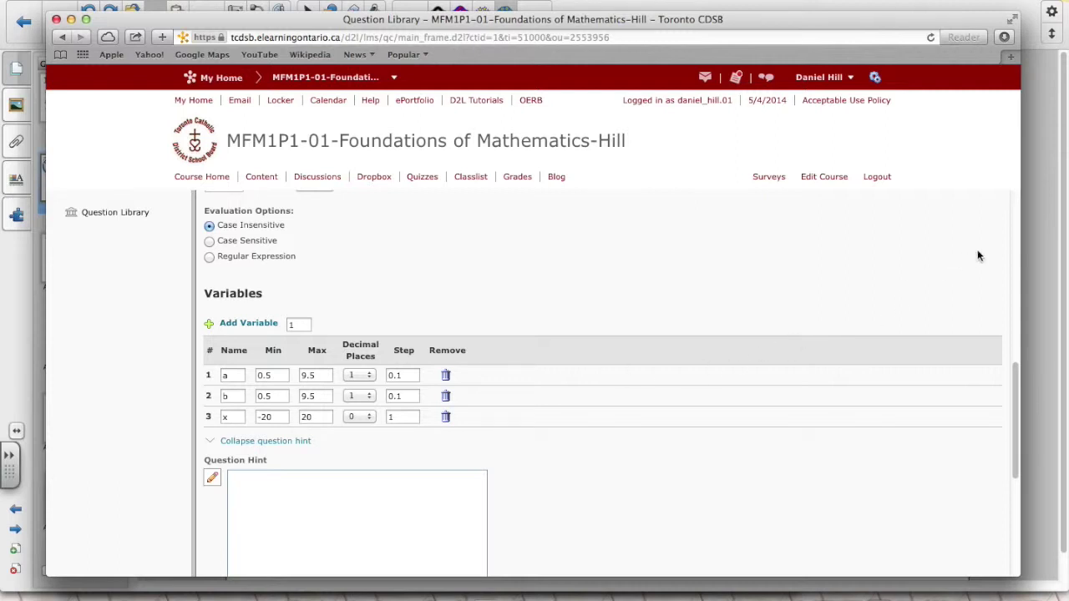
click(390, 416)
key(BackSpace)
scroll(1016, 418, up, 2)
scroll(1020, 409, up, 2)
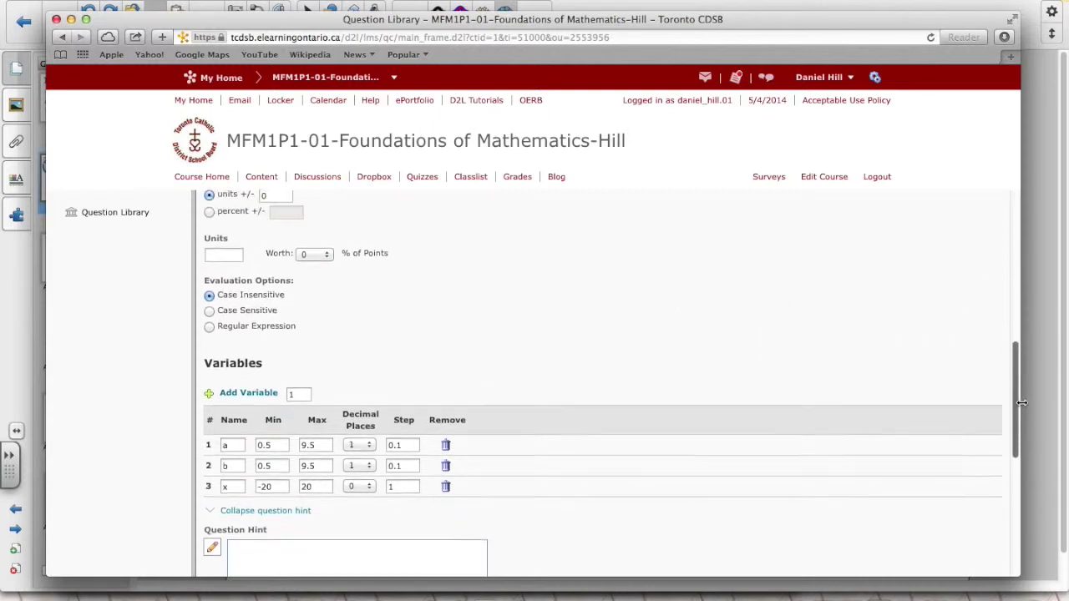
drag(1025, 395, 1015, 427)
scroll(1015, 428, up, 5)
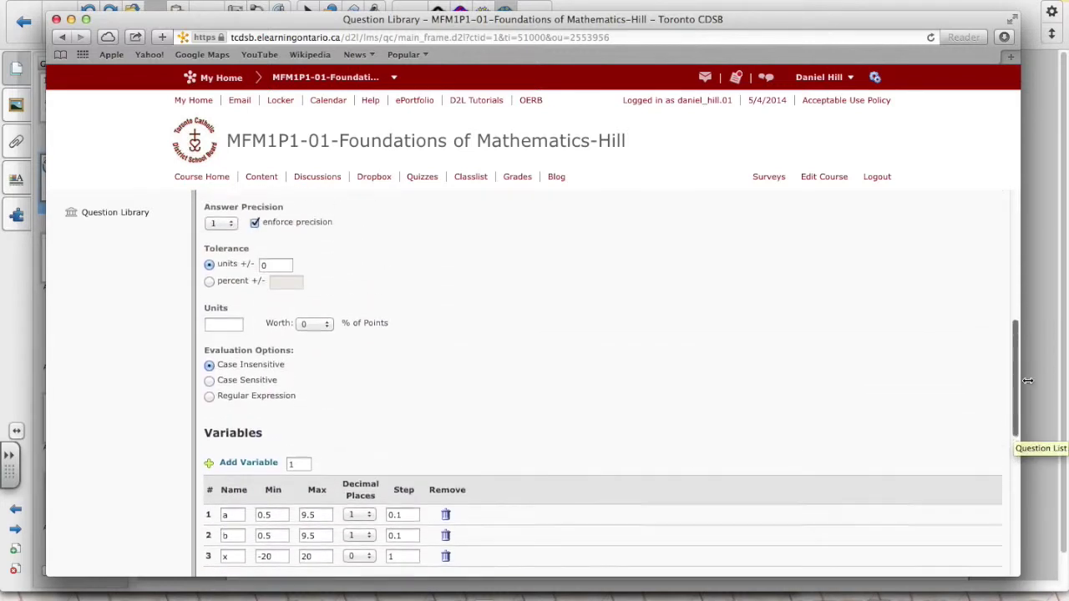
scroll(1033, 353, up, 6)
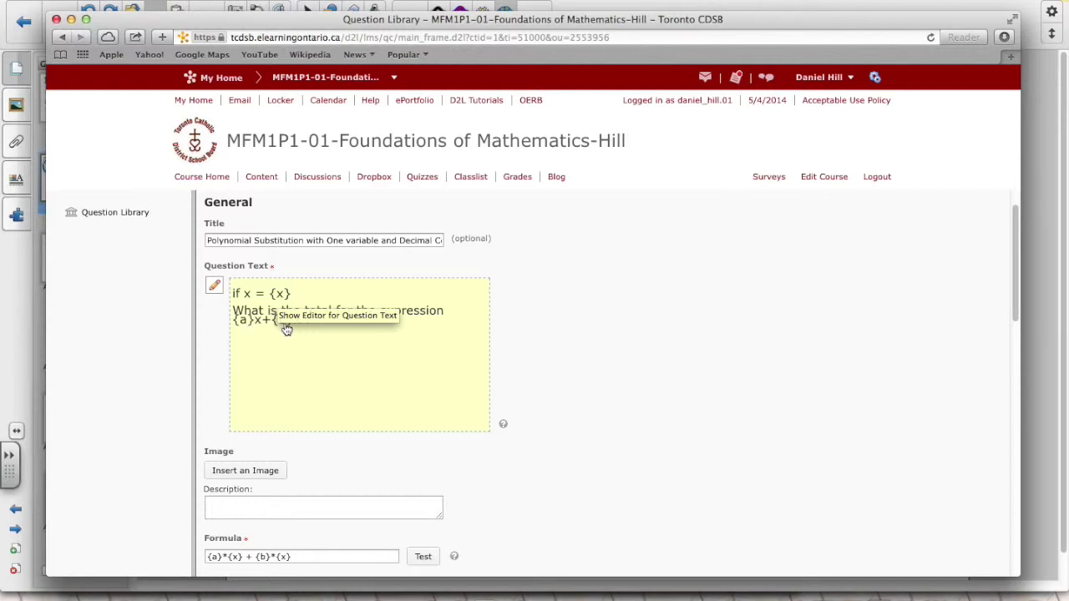
Preview how the arithmetic question appears when taken and graded, check which quizzes use it, and close the preview
click(417, 346)
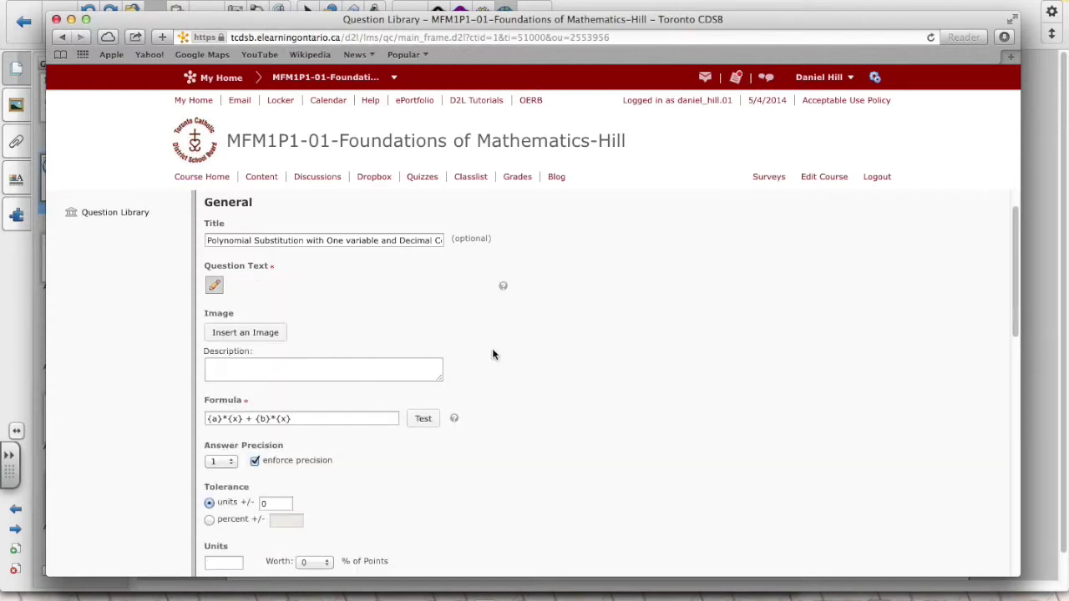
drag(1010, 326, 960, 578)
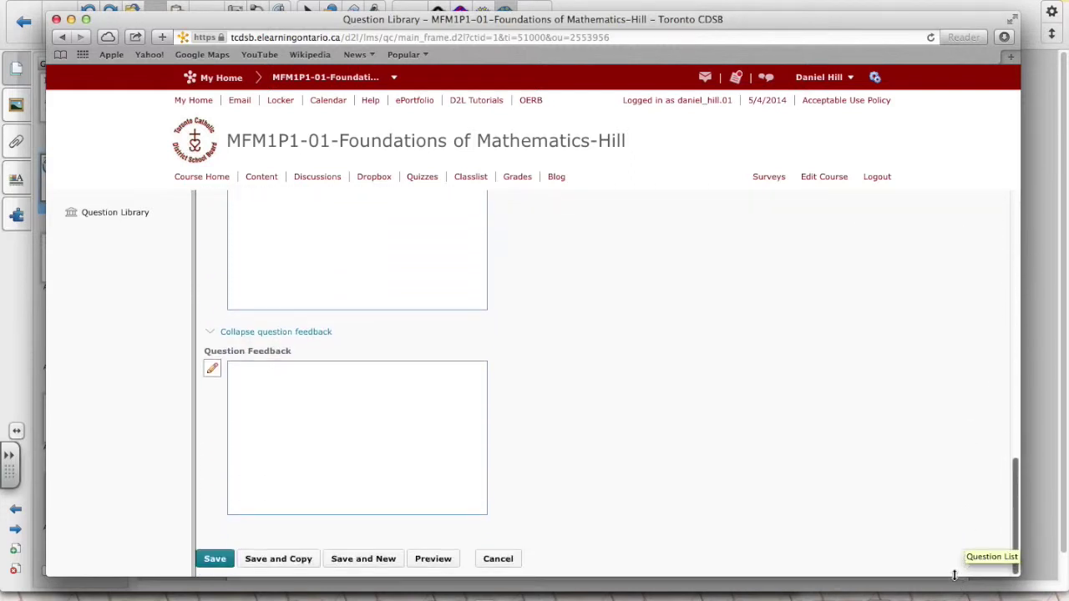
click(441, 558)
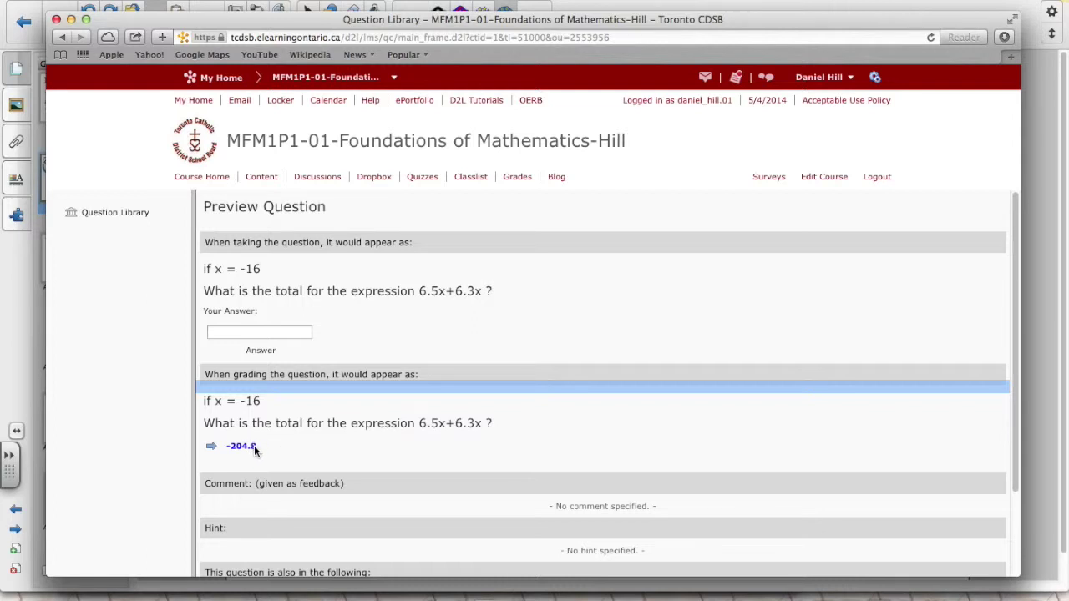
drag(1017, 257, 988, 353)
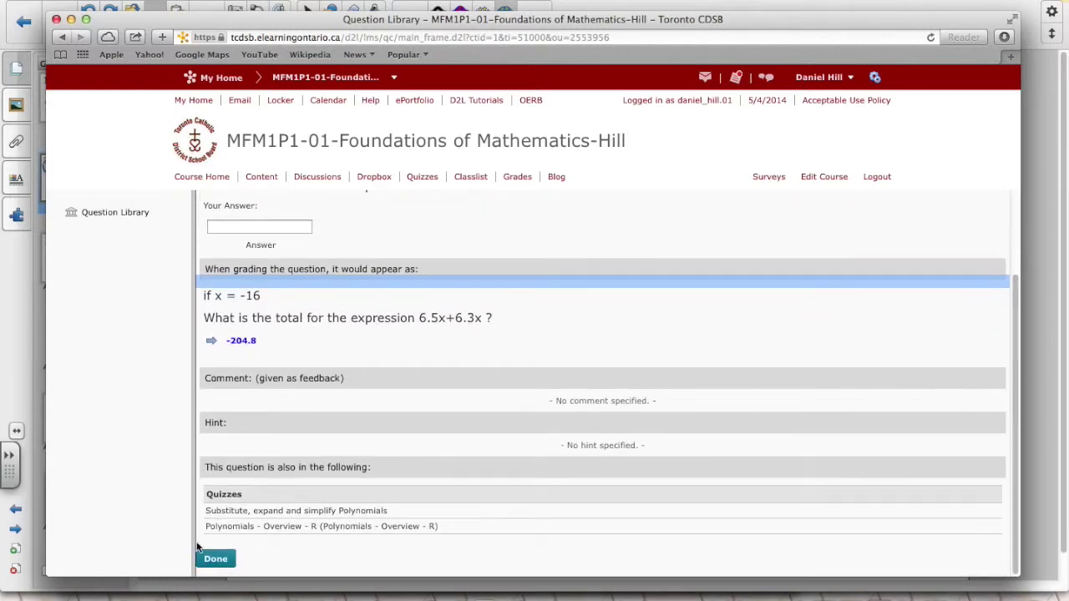
click(213, 562)
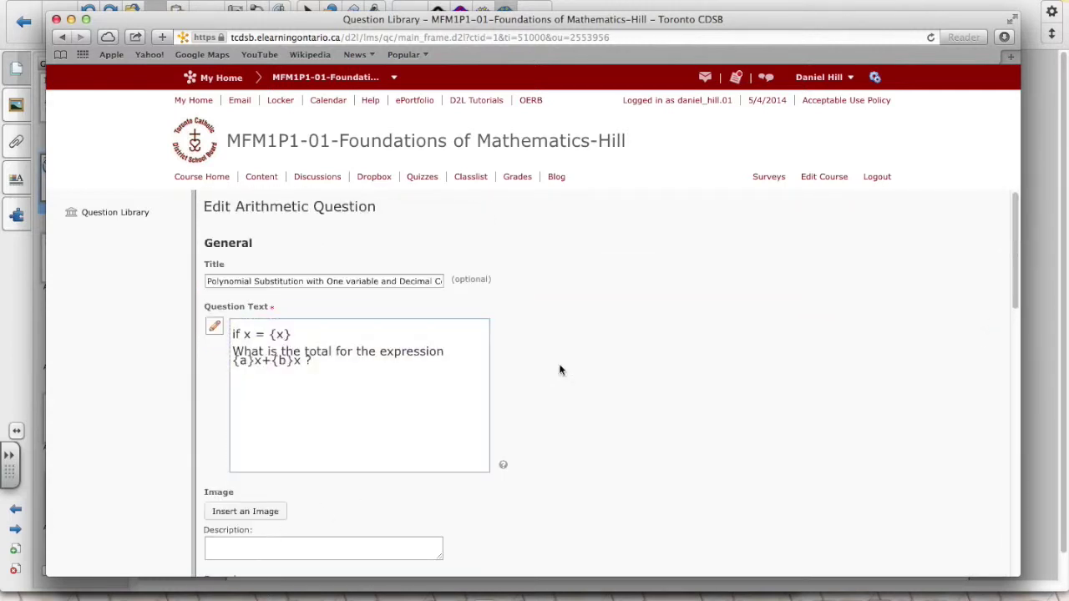
Preview the arithmetic question a second time to compare its newly generated values and answer, then return to editing
drag(1015, 242, 966, 515)
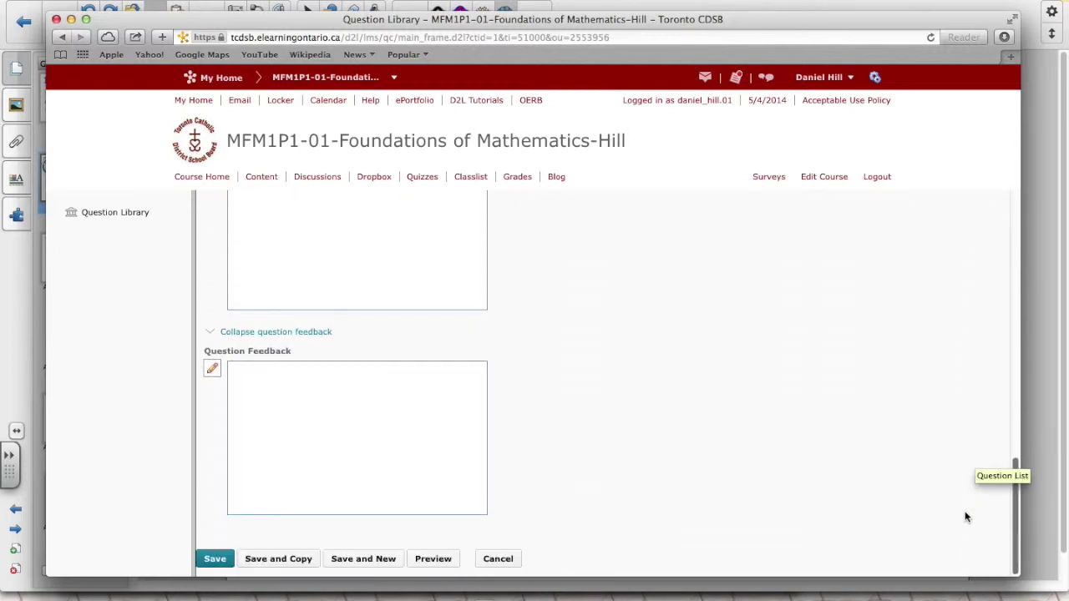
click(431, 559)
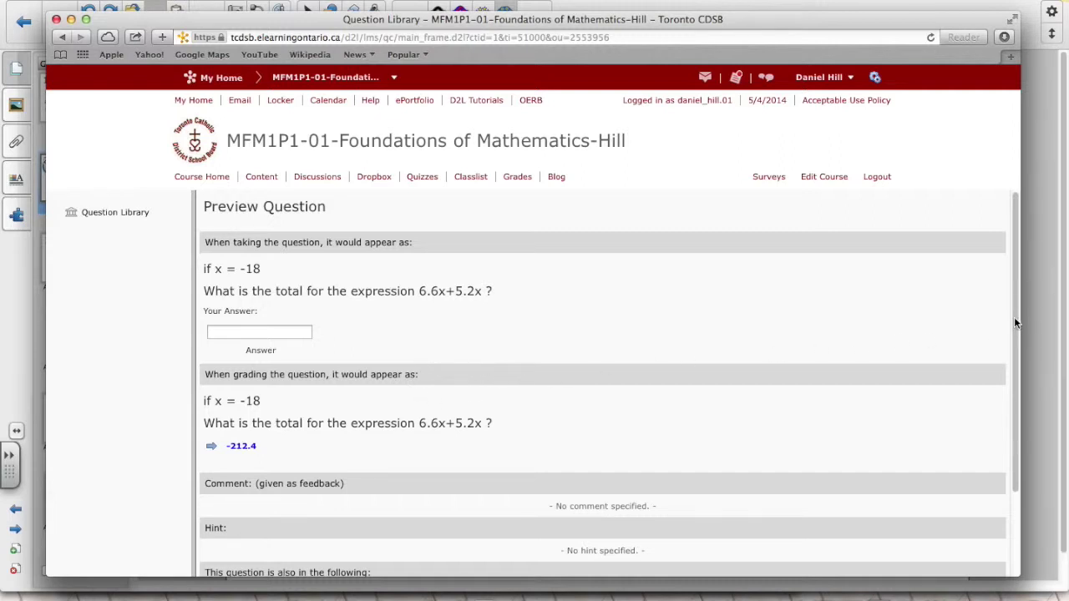
scroll(1009, 324, down, 1)
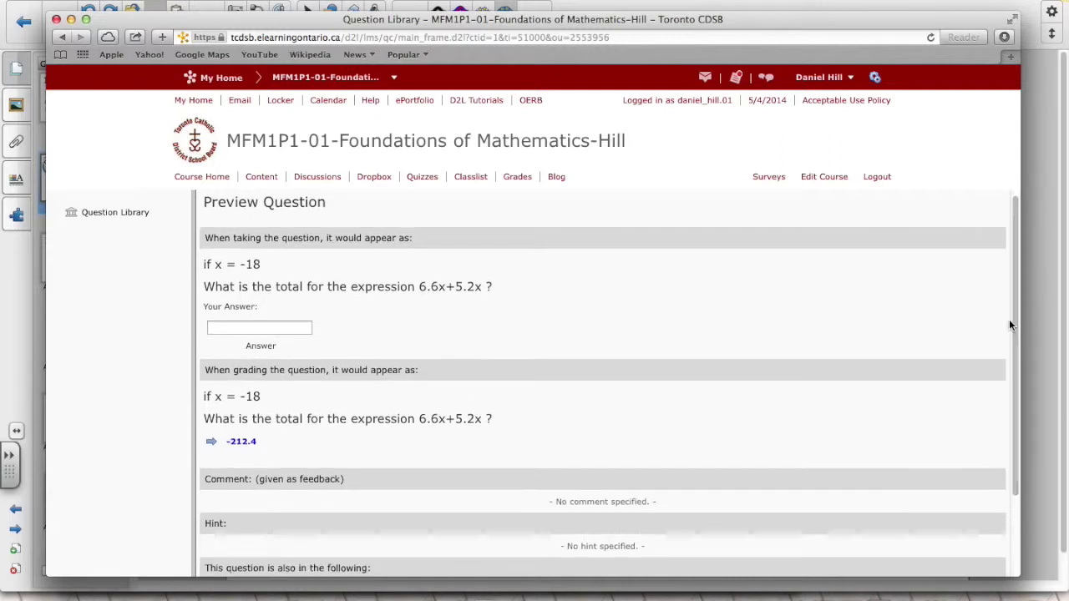
drag(1012, 322, 1014, 361)
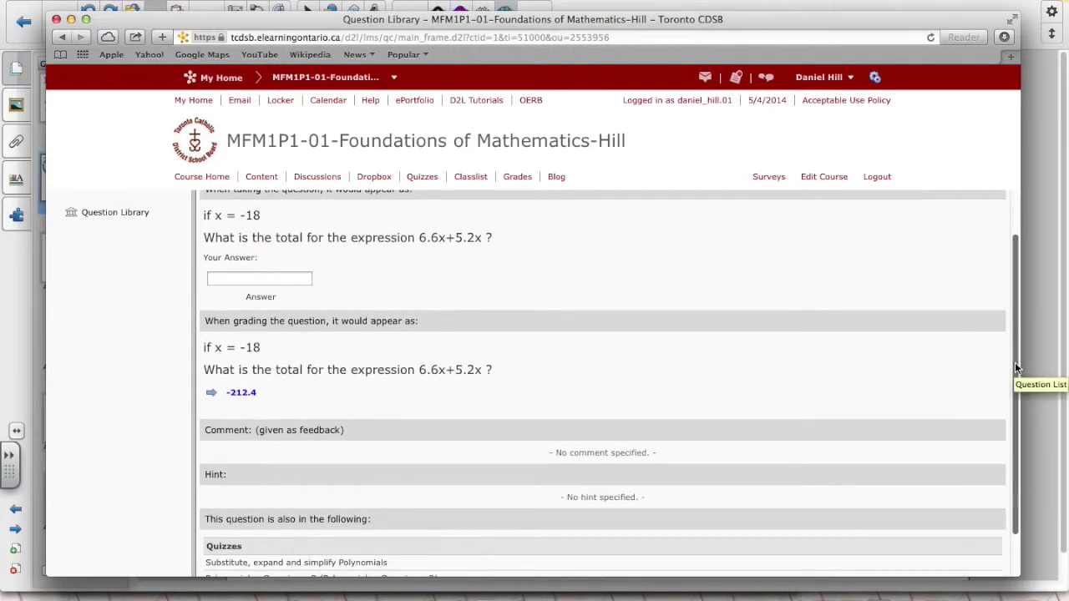
drag(1016, 368, 1002, 411)
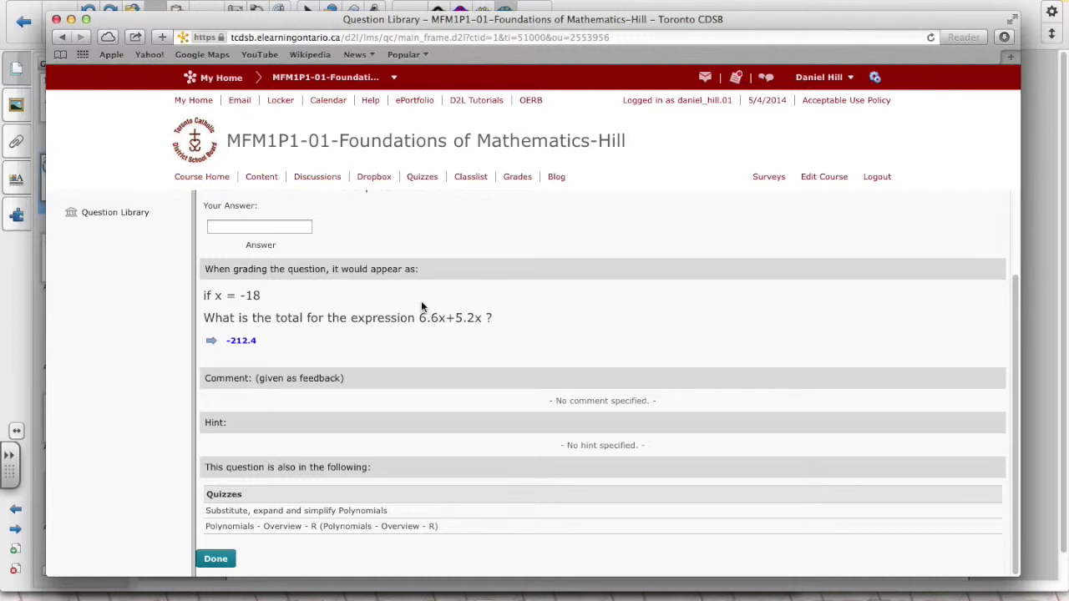
click(218, 560)
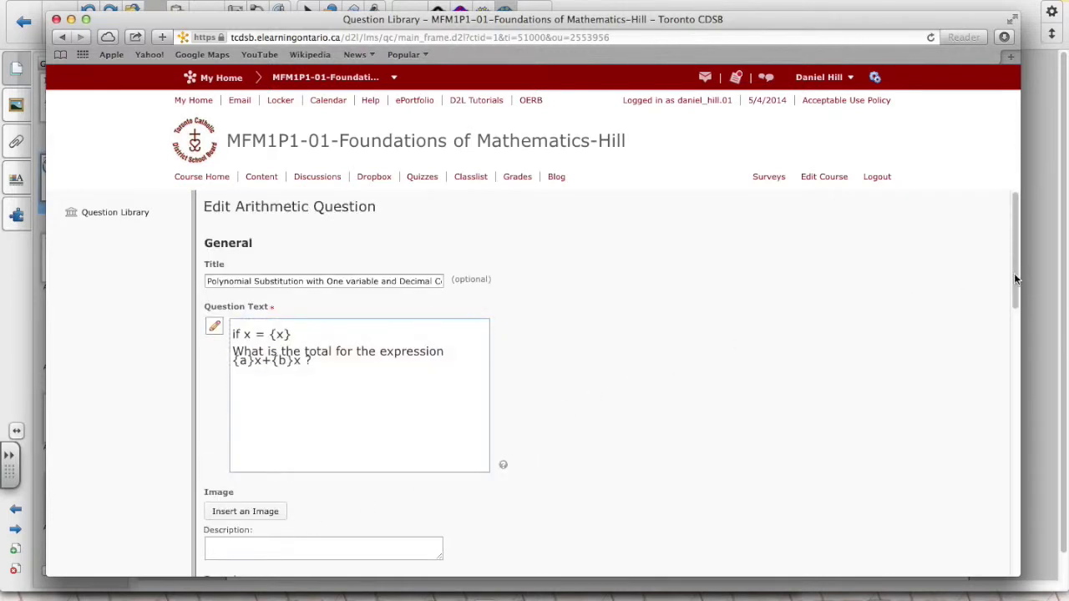
Review the arithmetic question's formula, answer precision and tolerance settings
drag(1012, 276, 1007, 349)
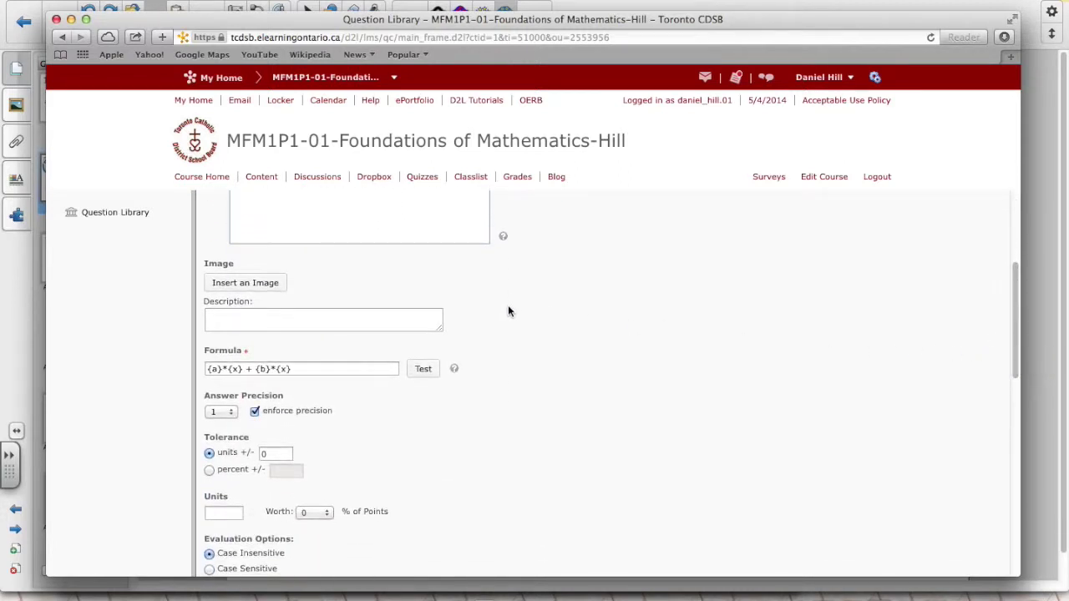